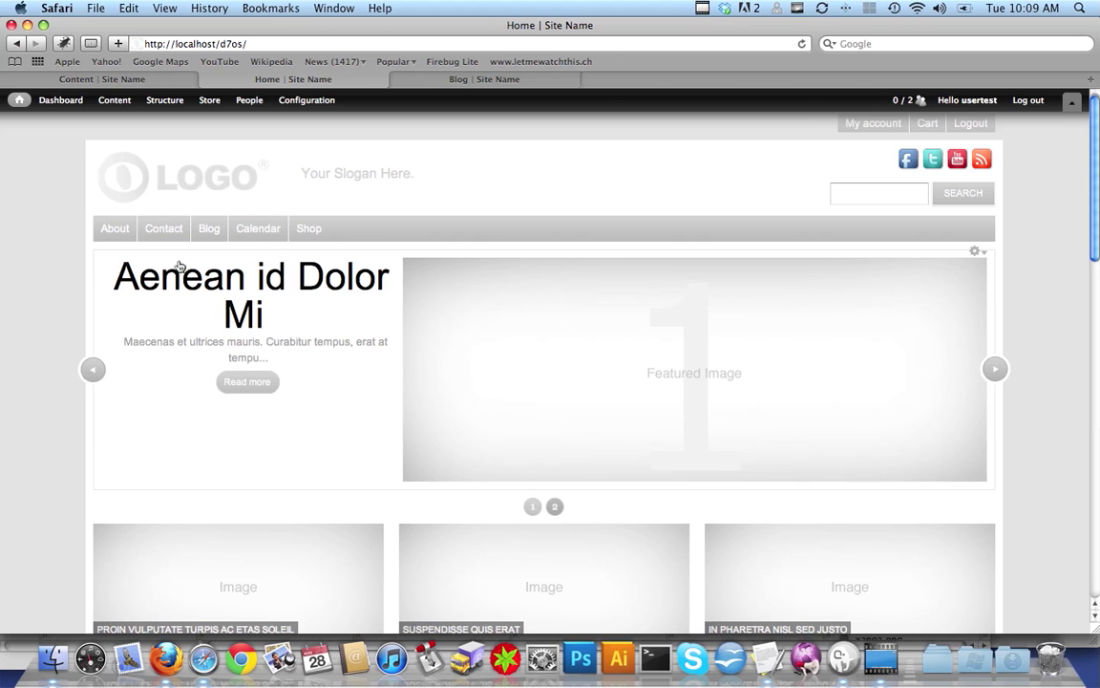
Browse the featured content slideshow on the home page, switching between its slides.
click(528, 381)
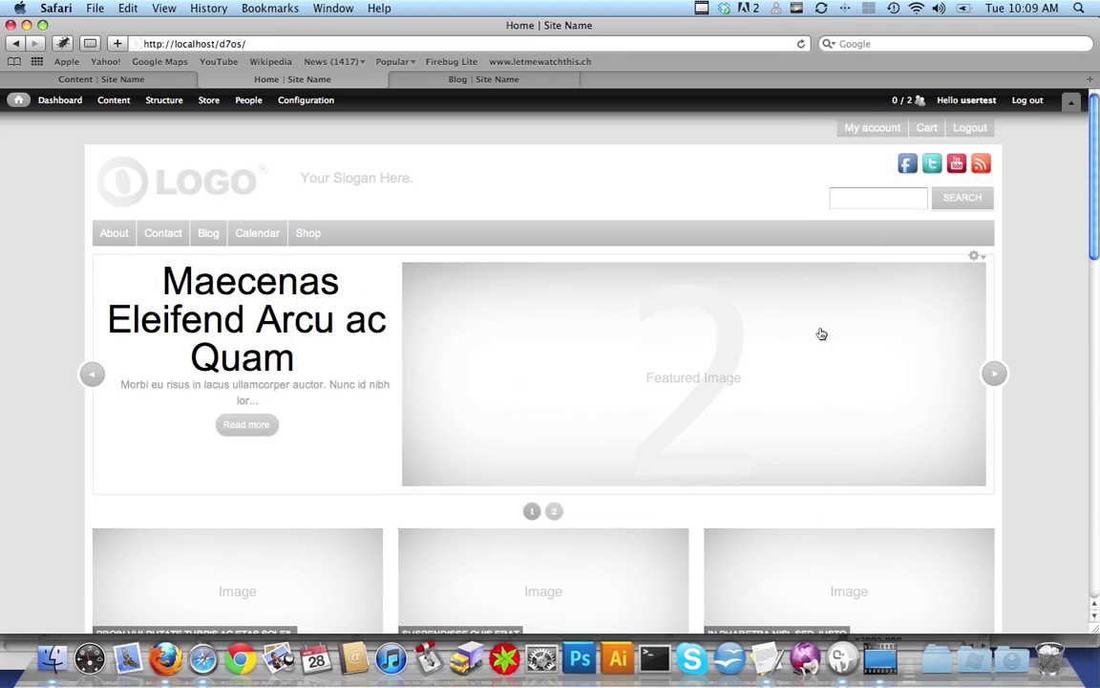
click(556, 511)
click(968, 392)
click(993, 376)
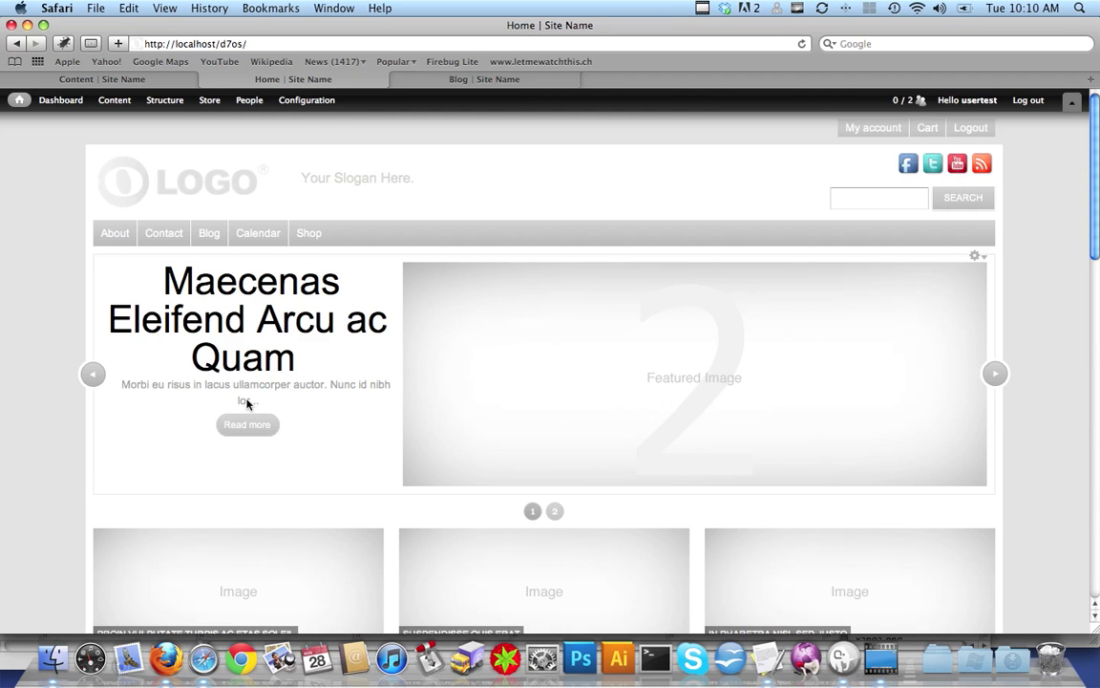
Edit the featured content item "Aenean id Dolor Mi" from the content list and change its title to "Our New Title".
click(114, 102)
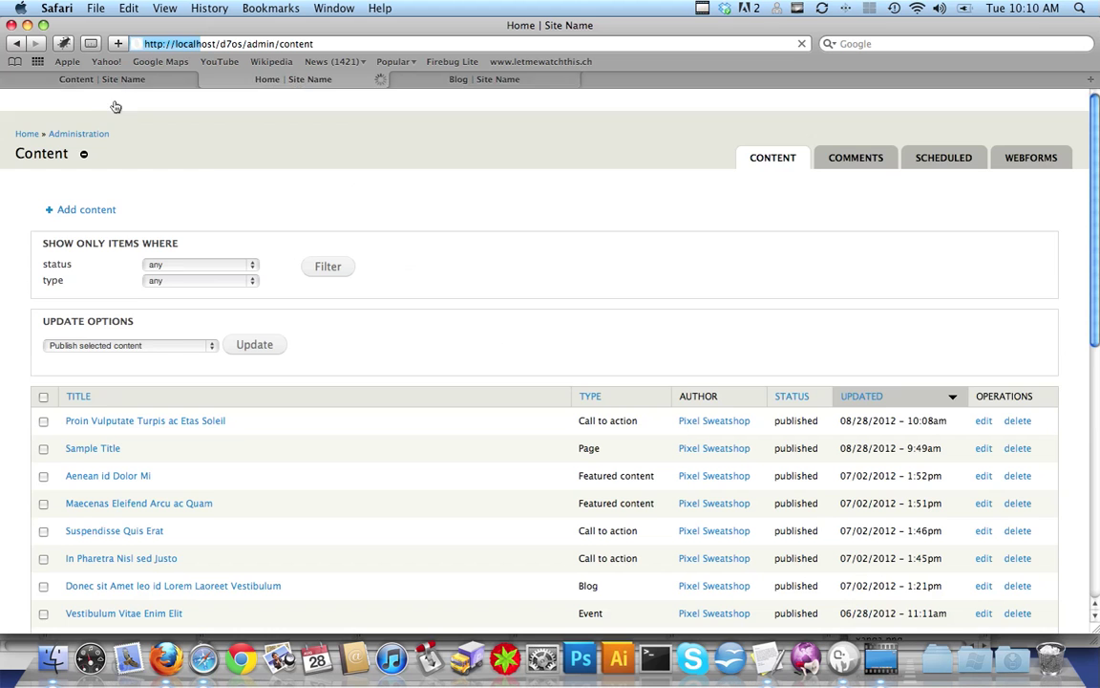
scroll(1097, 384, down, 5)
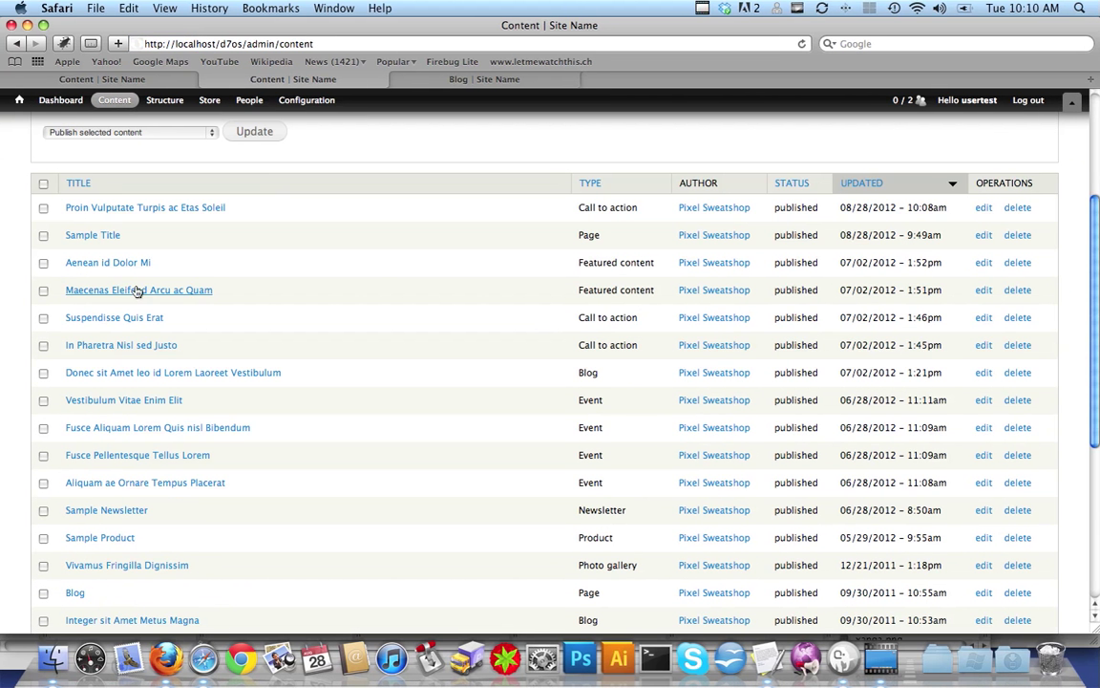
click(982, 261)
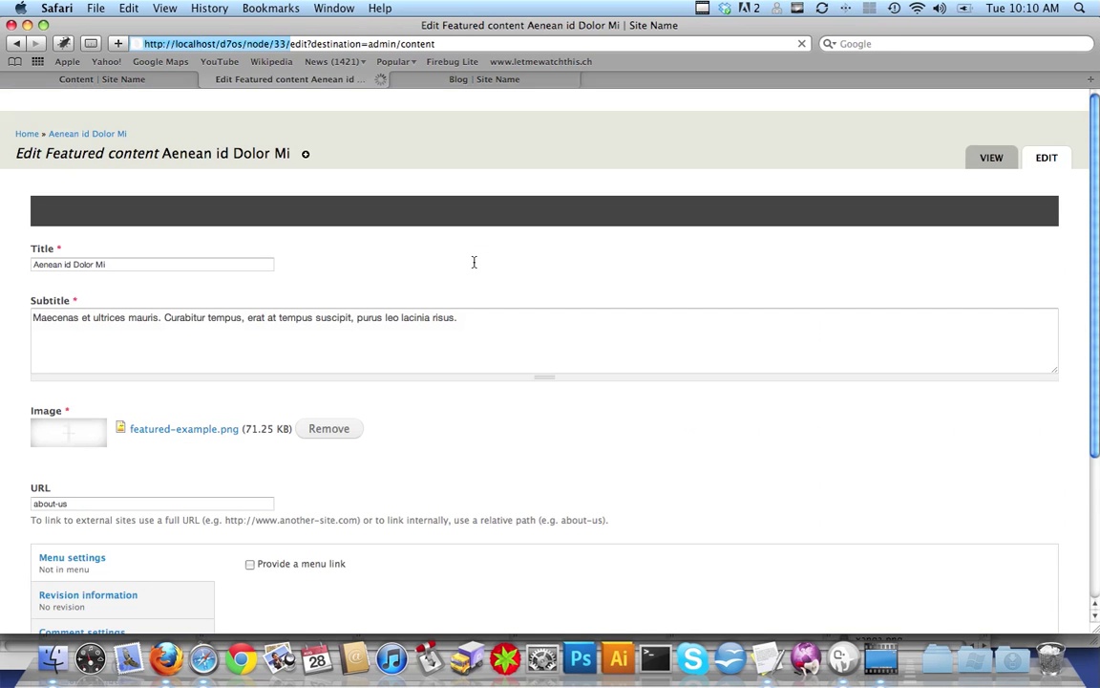
click(442, 259)
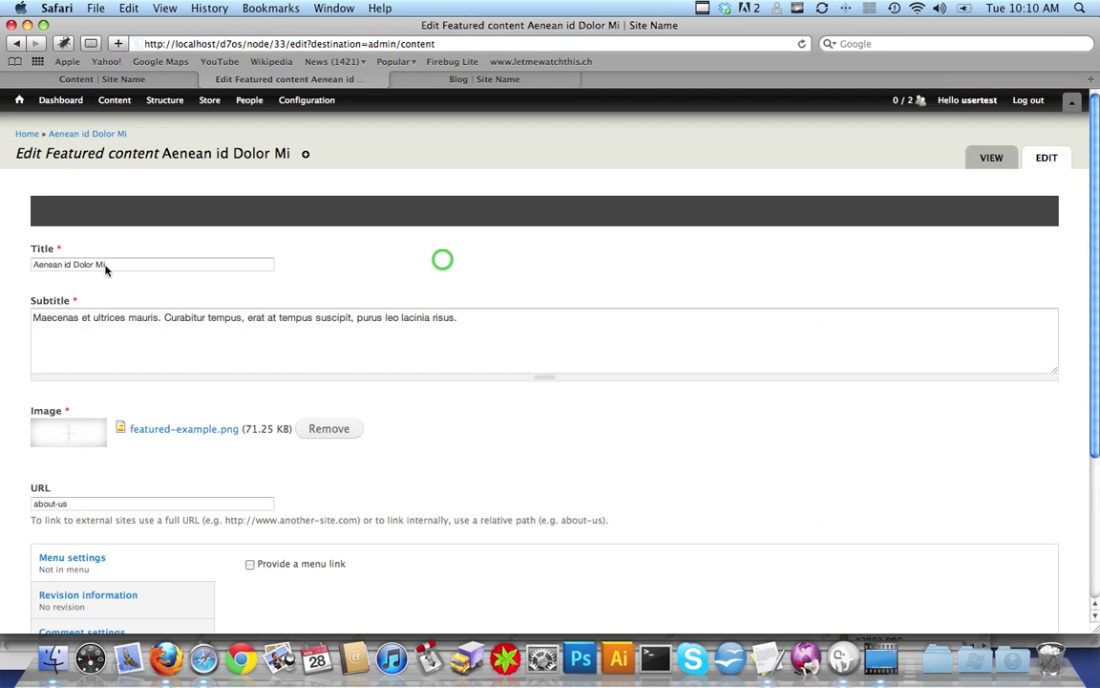
click(38, 266)
text(Our New Title)
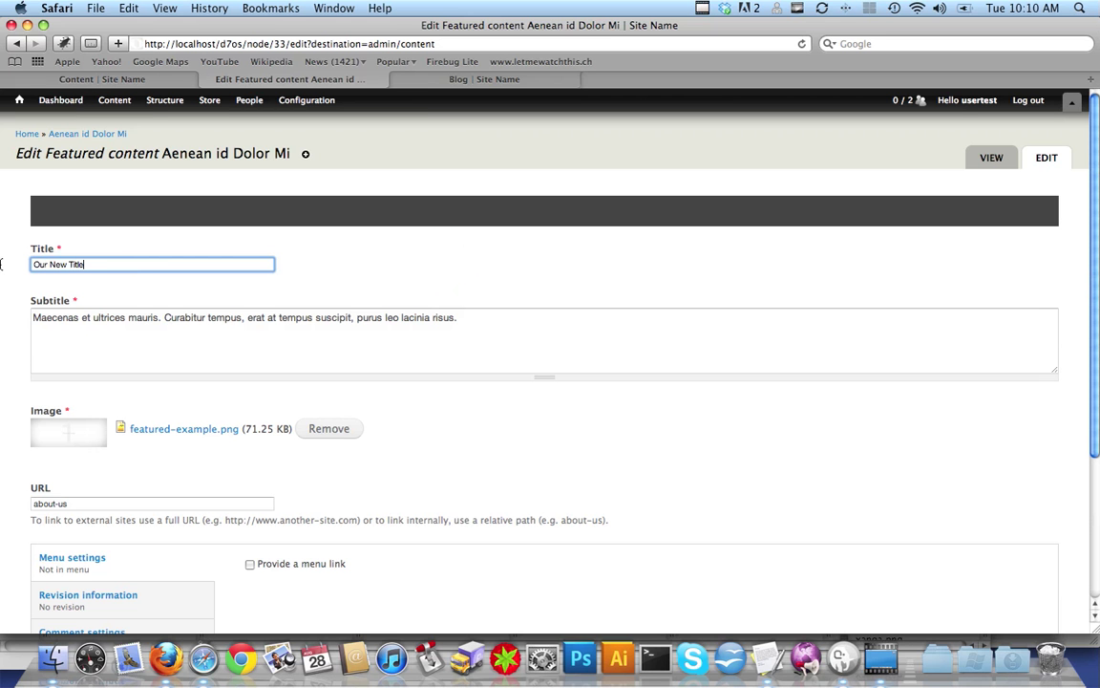
click(437, 361)
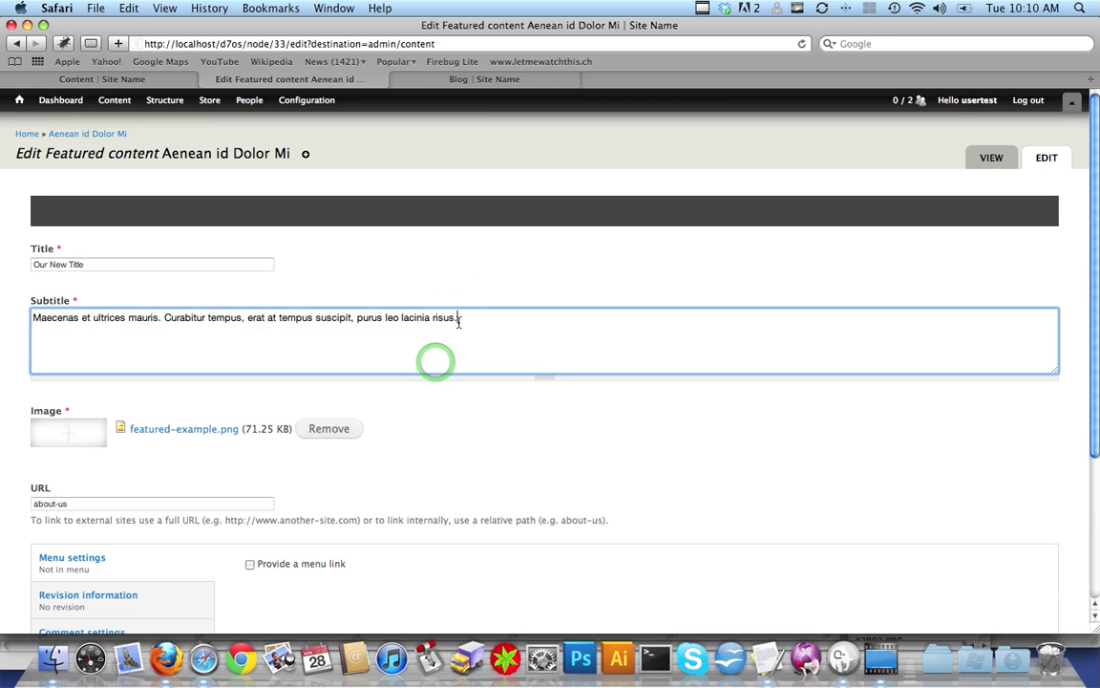
drag(458, 322, 33, 317)
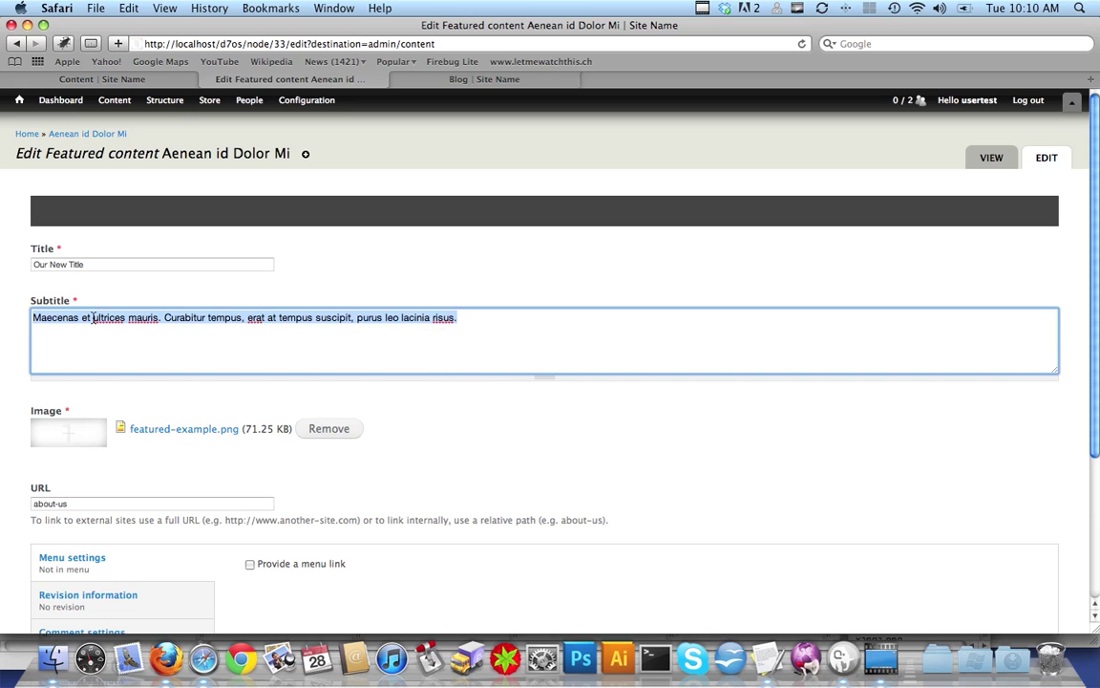
click(404, 319)
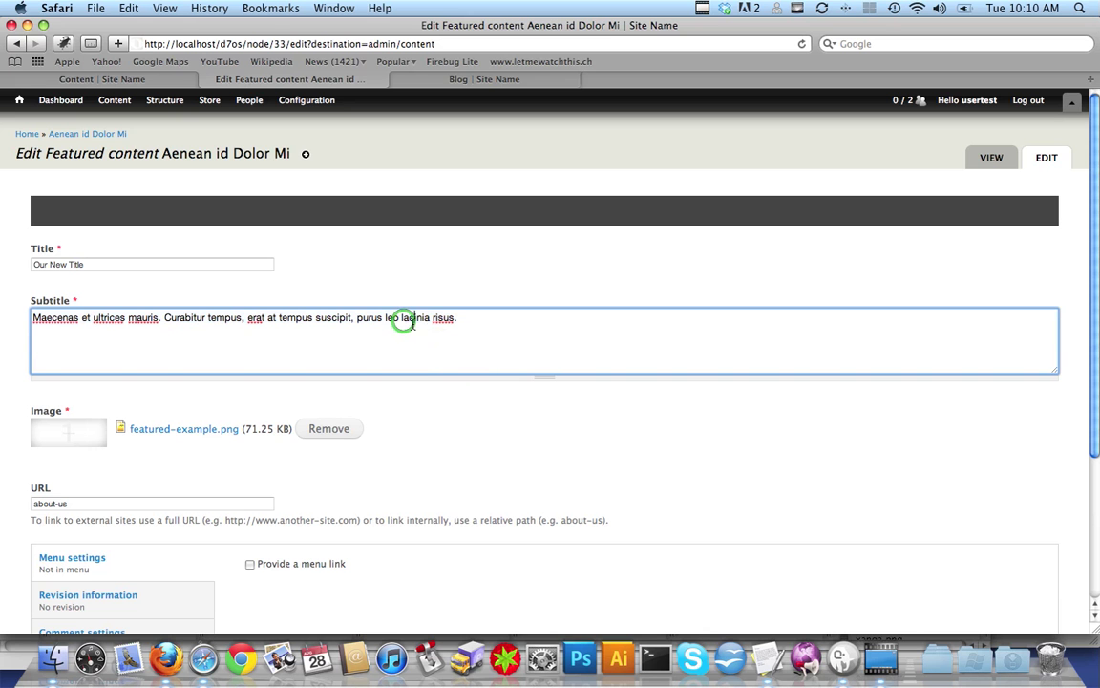
click(471, 323)
Remove the featured item's existing image and upload 0000001.jpg from the Stock Images folder in its place.
click(336, 430)
click(65, 445)
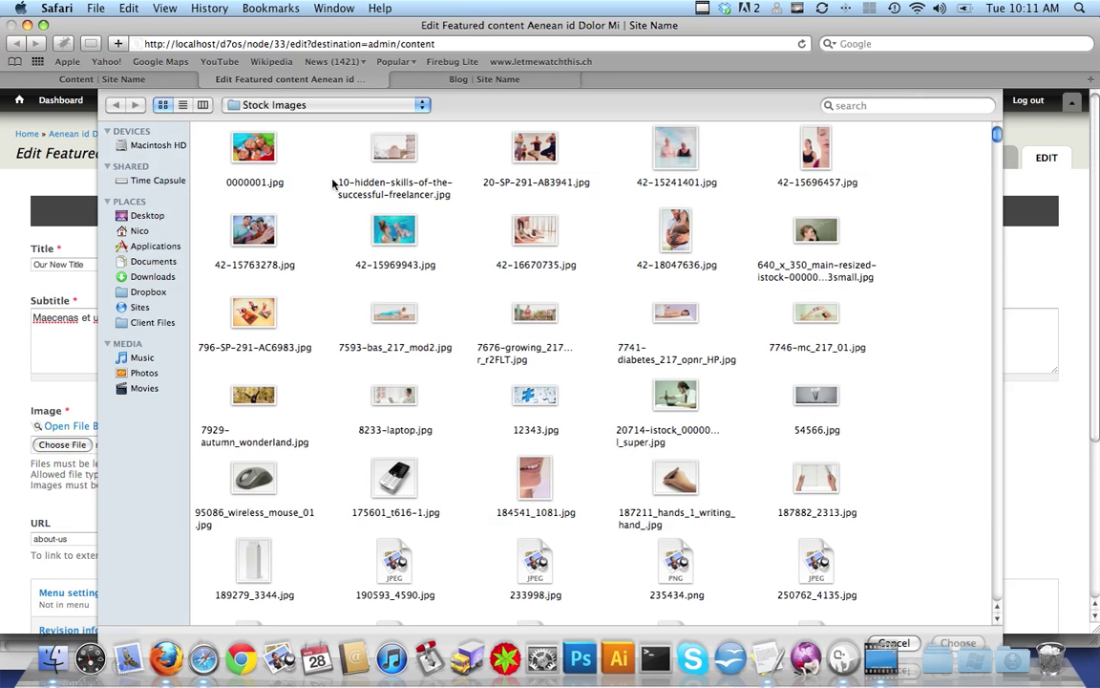
double_click(253, 148)
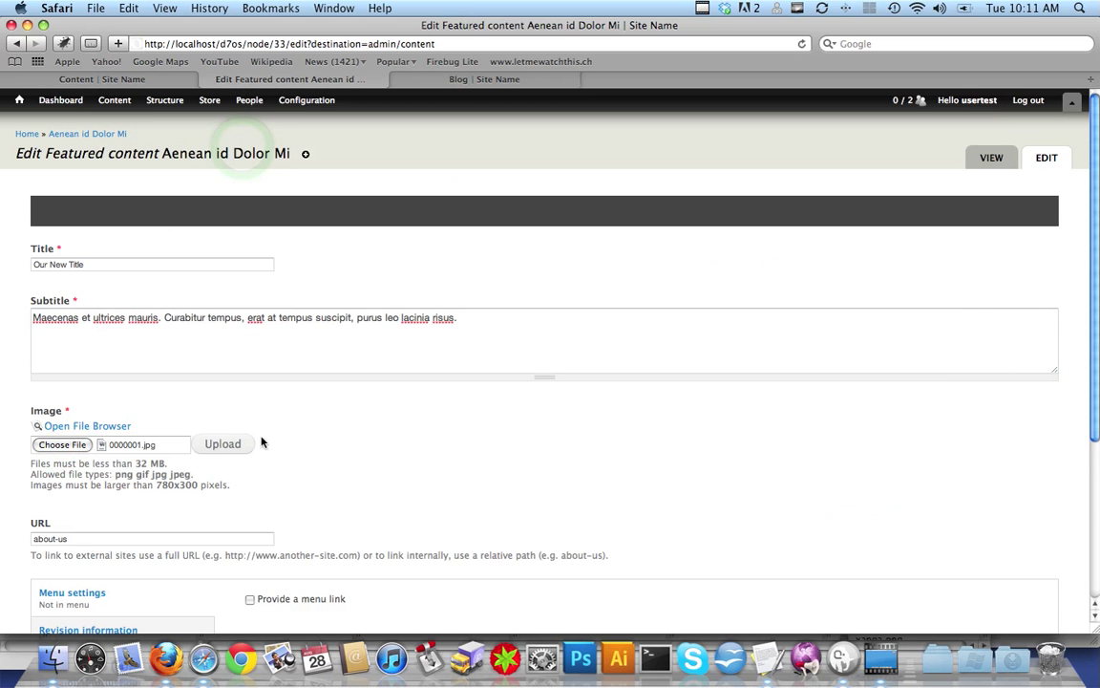
click(230, 446)
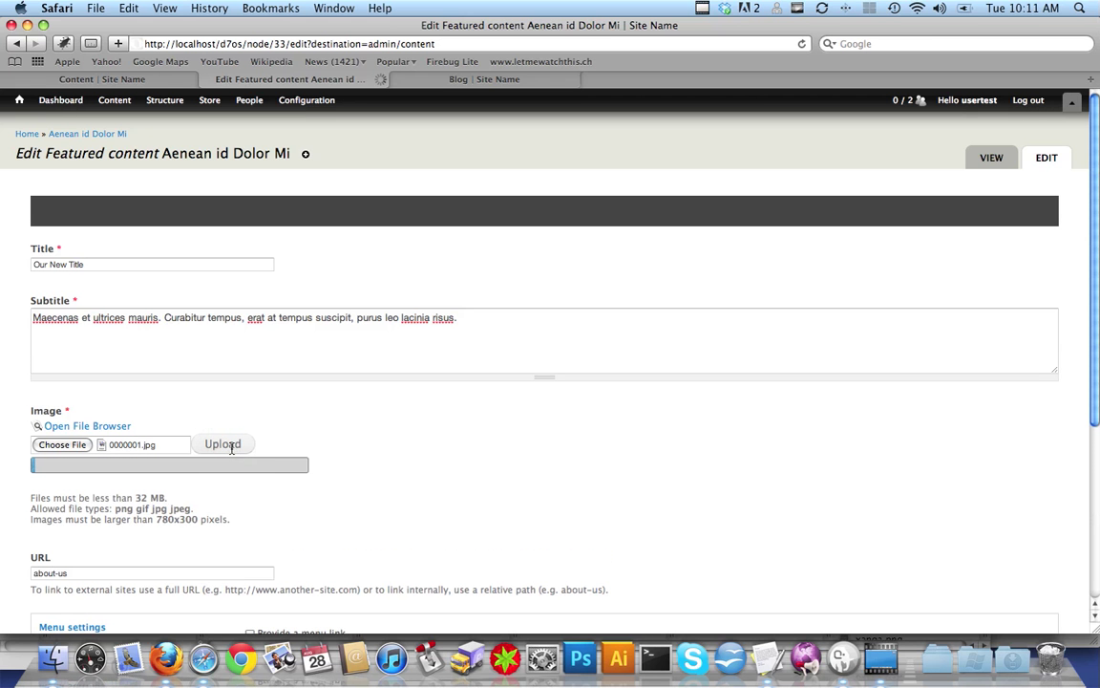
click(231, 448)
drag(155, 519, 196, 521)
Examine the URL field's current path and its help text on external links and relative paths.
scroll(1098, 363, down, 1)
drag(1098, 363, 1098, 378)
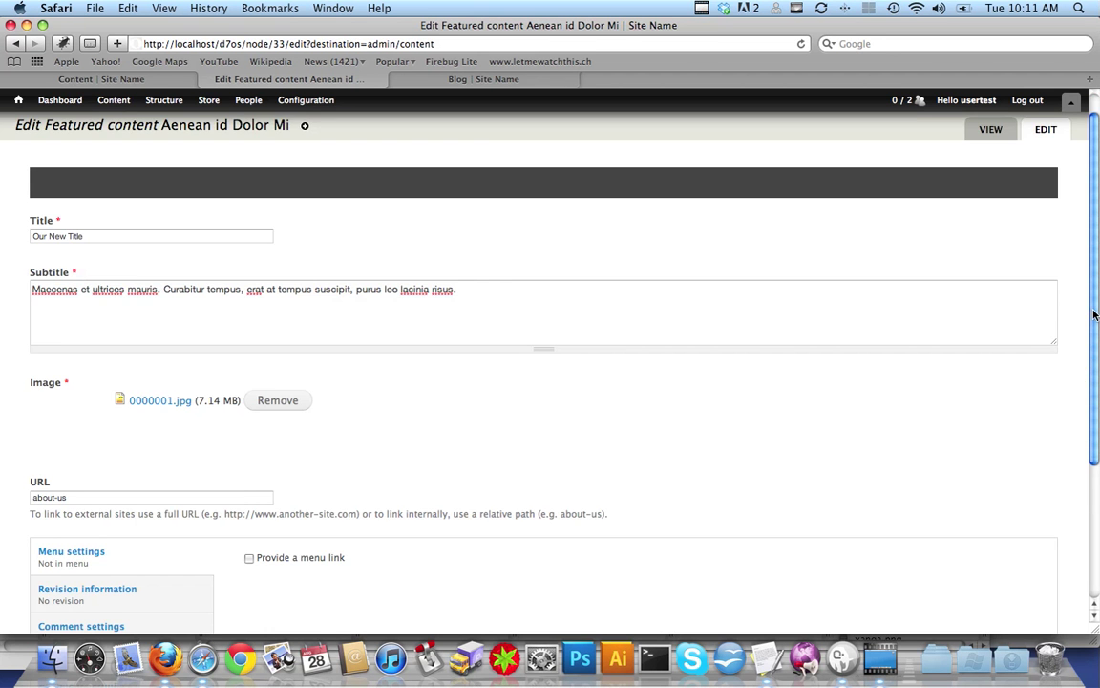
scroll(1098, 377, down, 3)
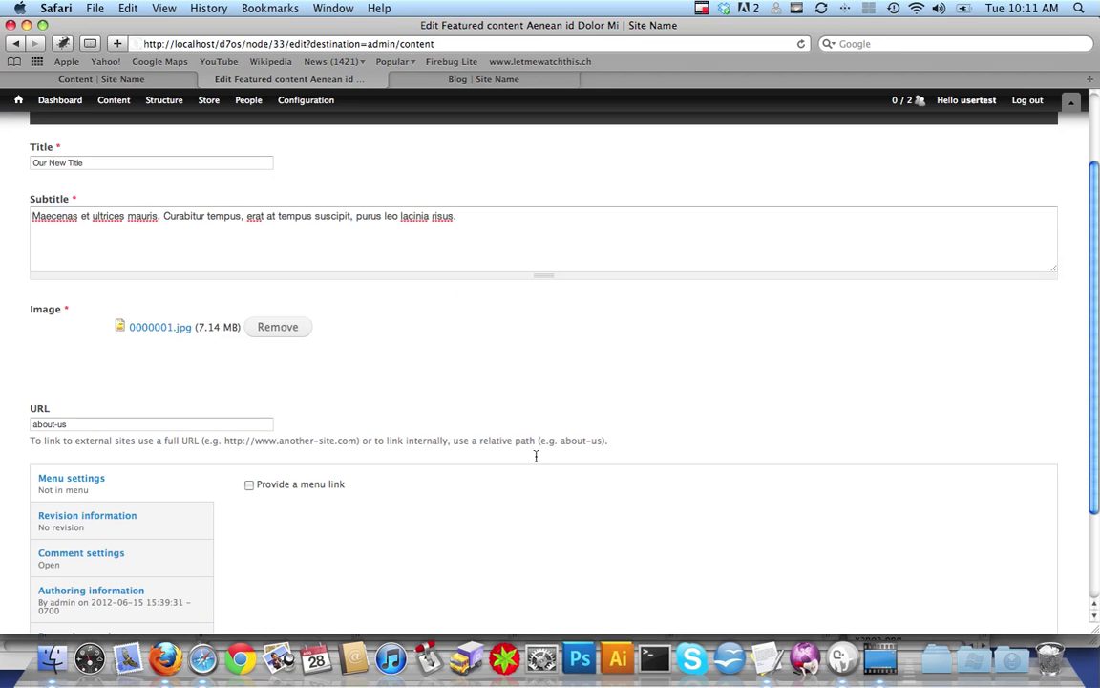
triple_click(69, 421)
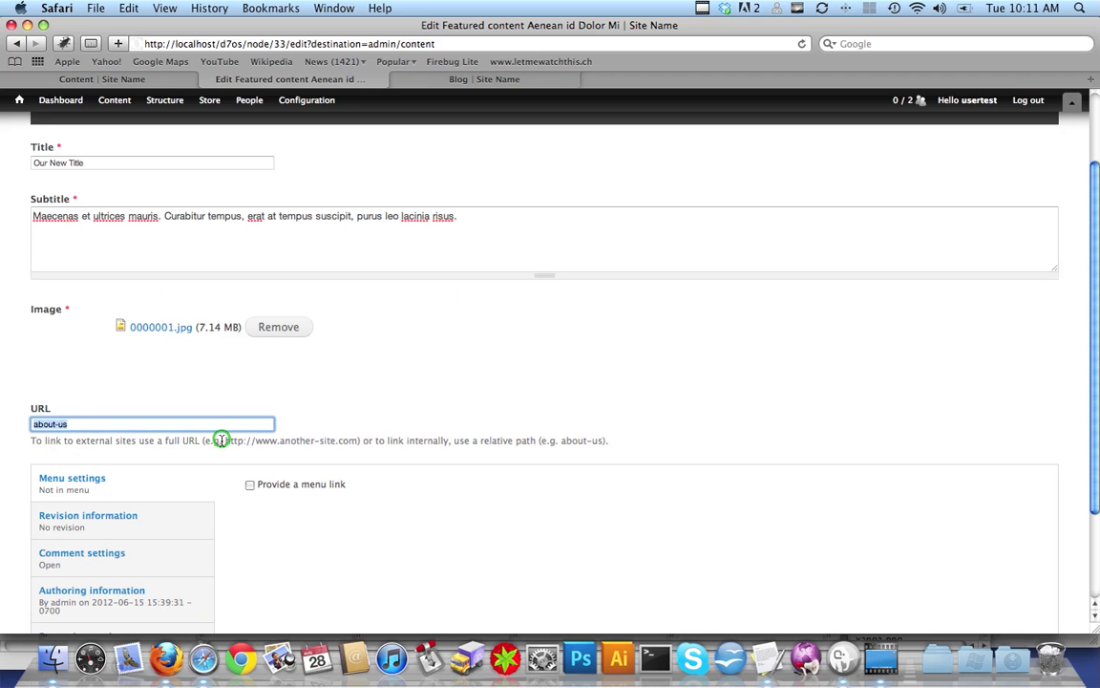
drag(220, 439, 359, 442)
click(561, 442)
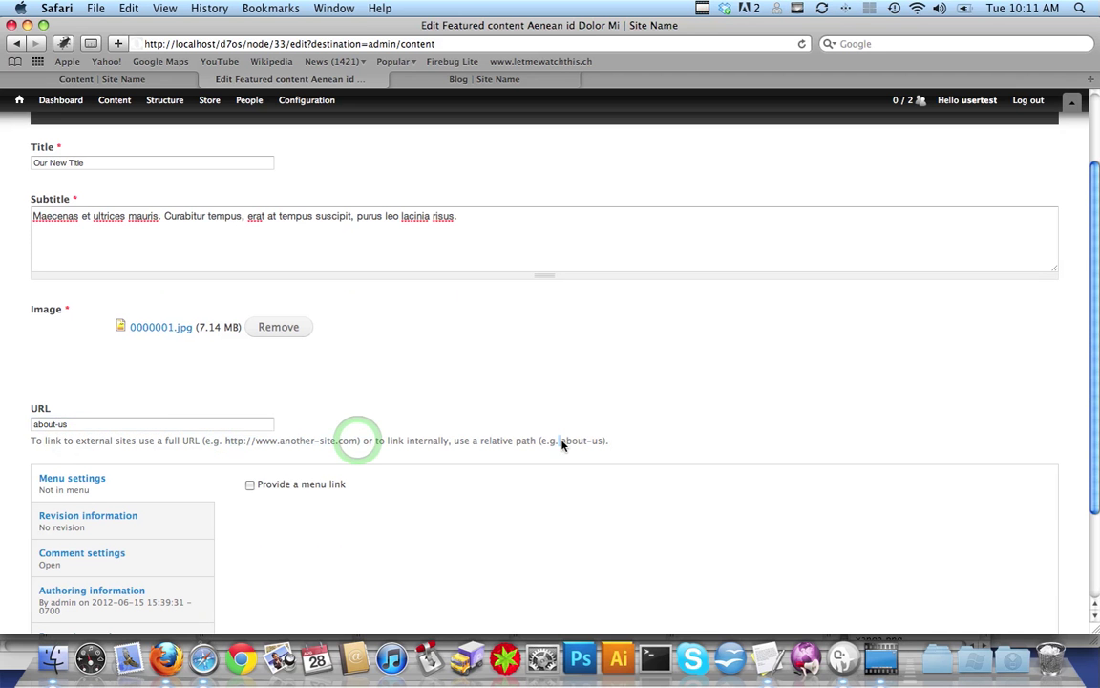
drag(561, 444, 602, 445)
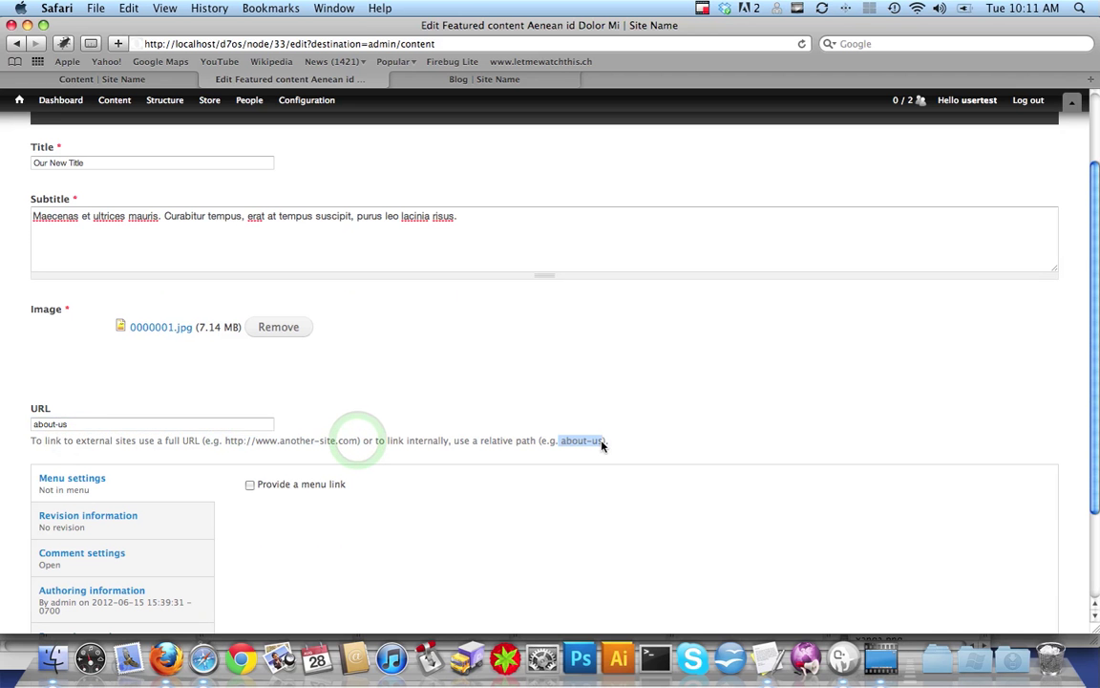
Replace the featured item's URL with "blog", copied from the Blog page's address, and save the item.
click(83, 424)
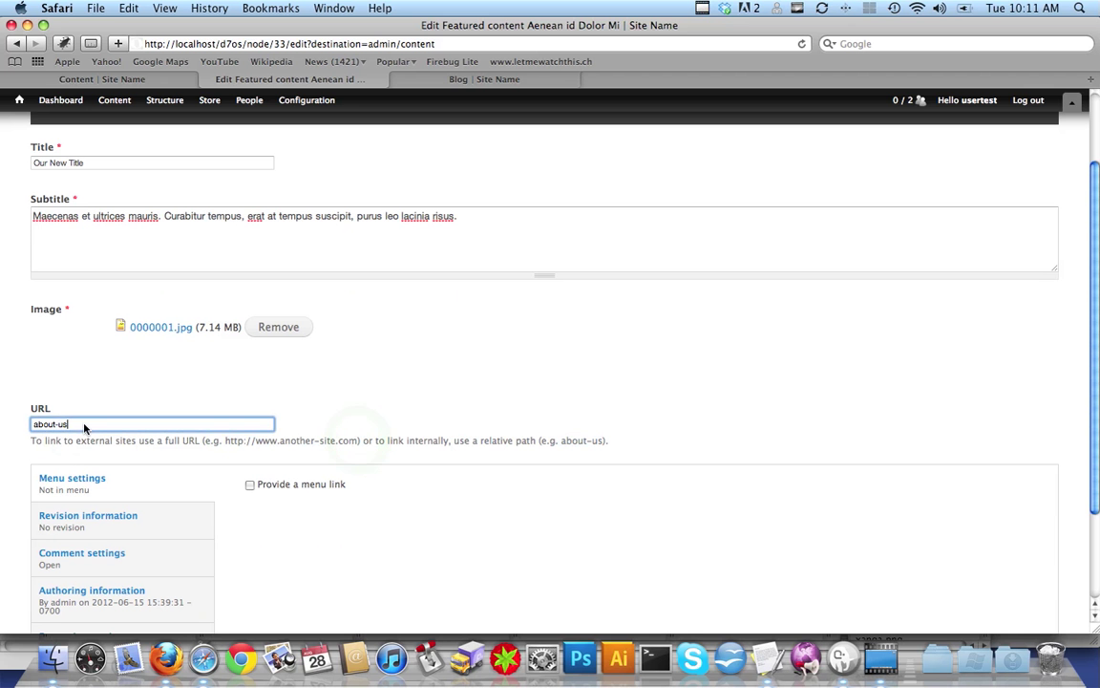
key(super+a)
click(462, 81)
click(250, 44)
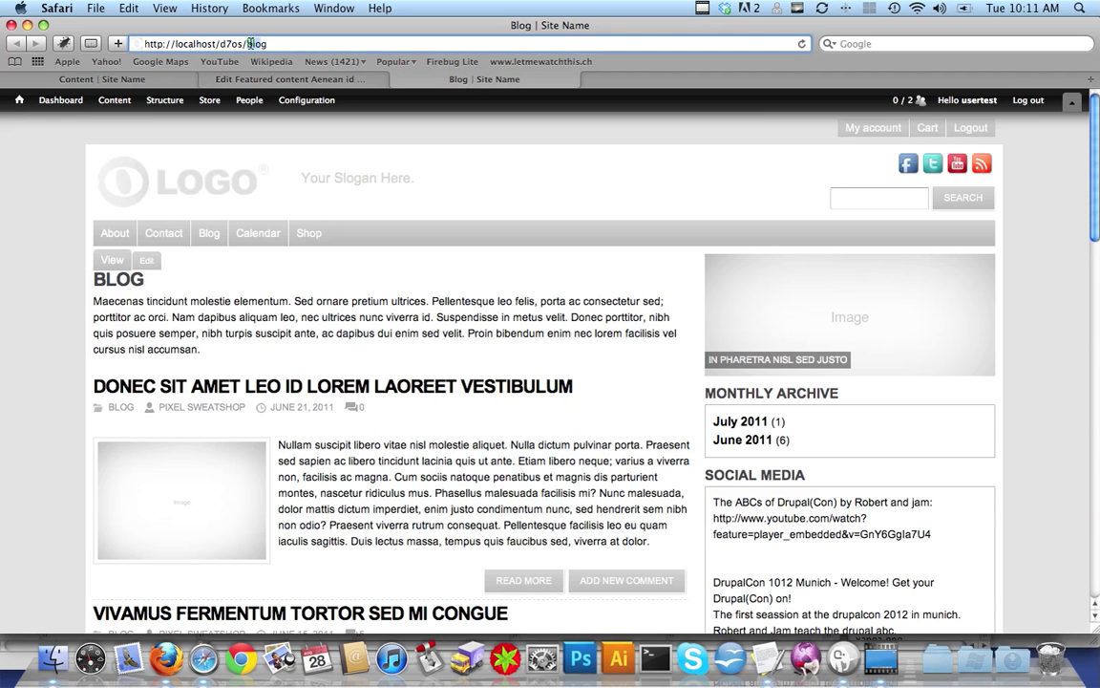
double_click(250, 43)
key(super+c)
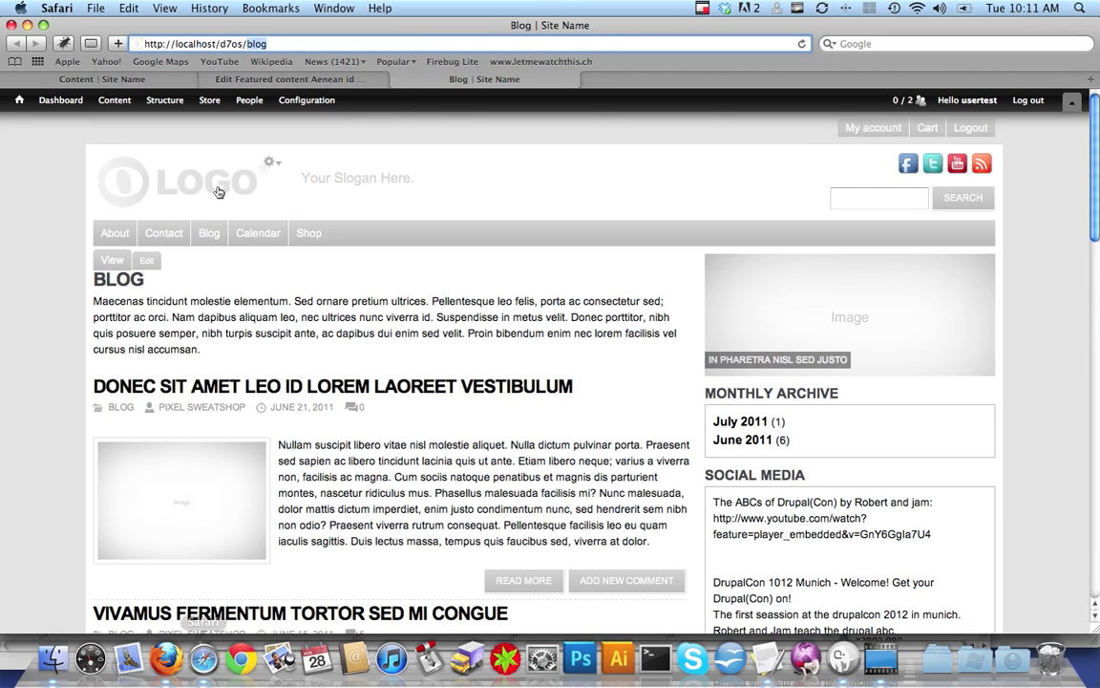
click(276, 81)
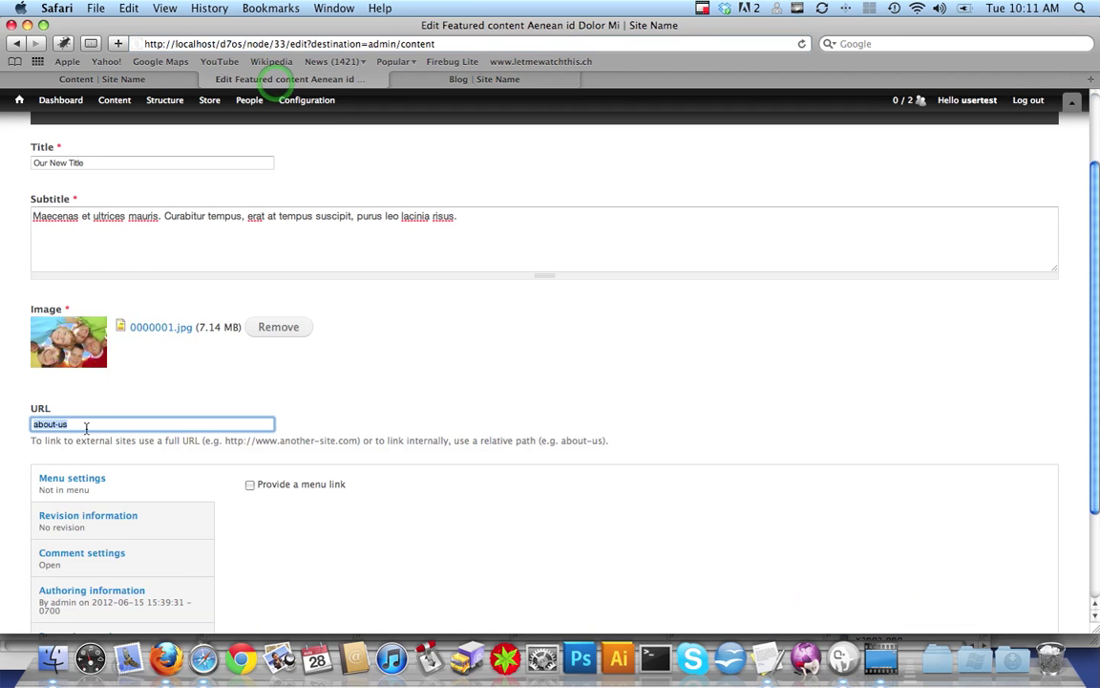
key(super+v)
scroll(685, 468, down, 3)
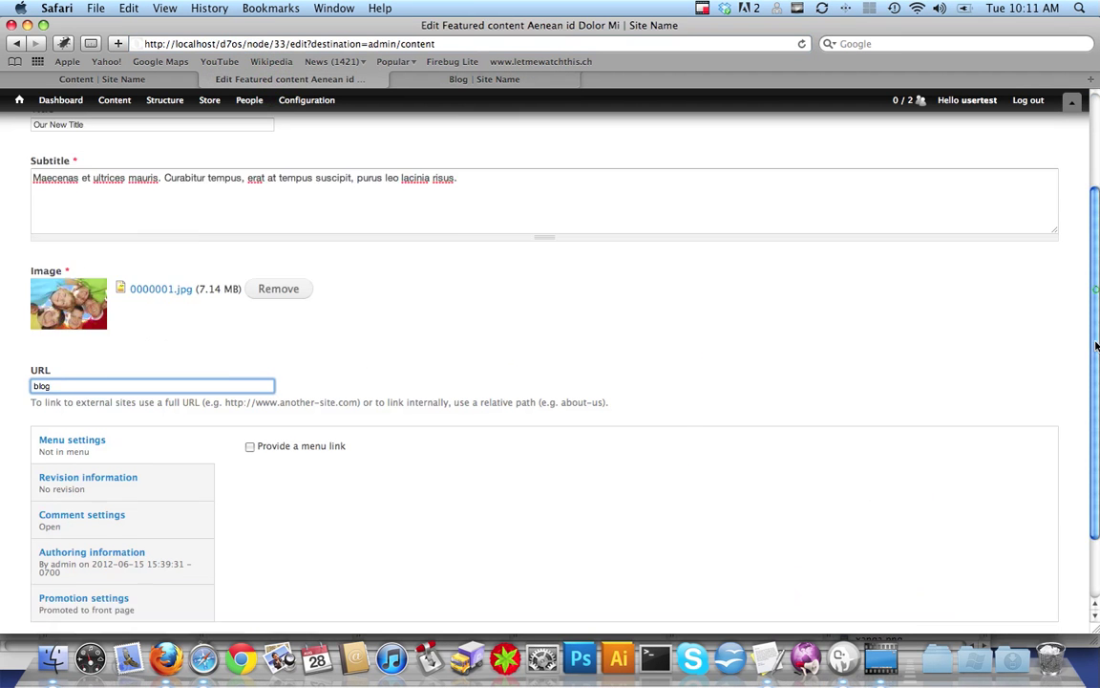
click(61, 557)
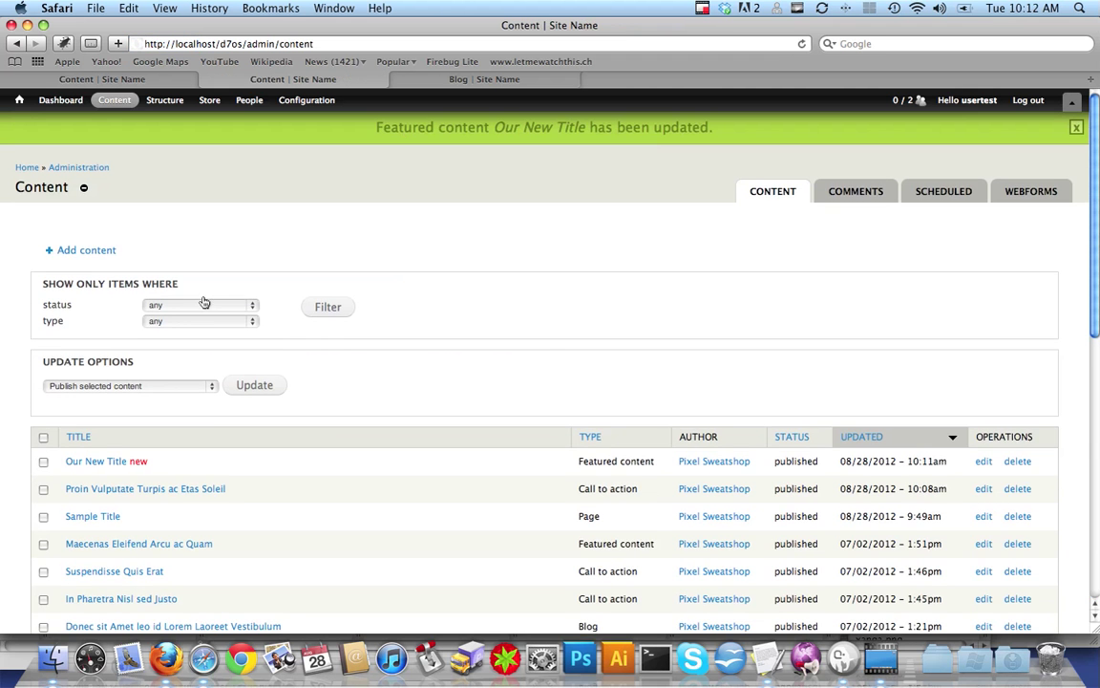
Return to the home page and check the edited first slide in the featured content slideshow.
click(21, 168)
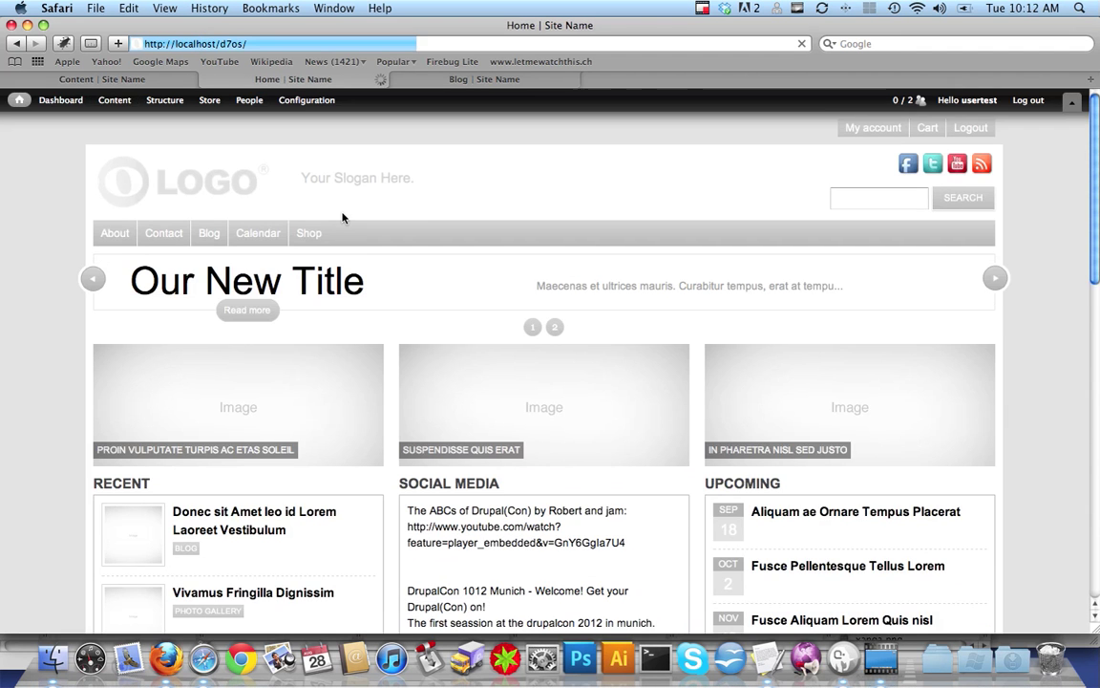
click(708, 208)
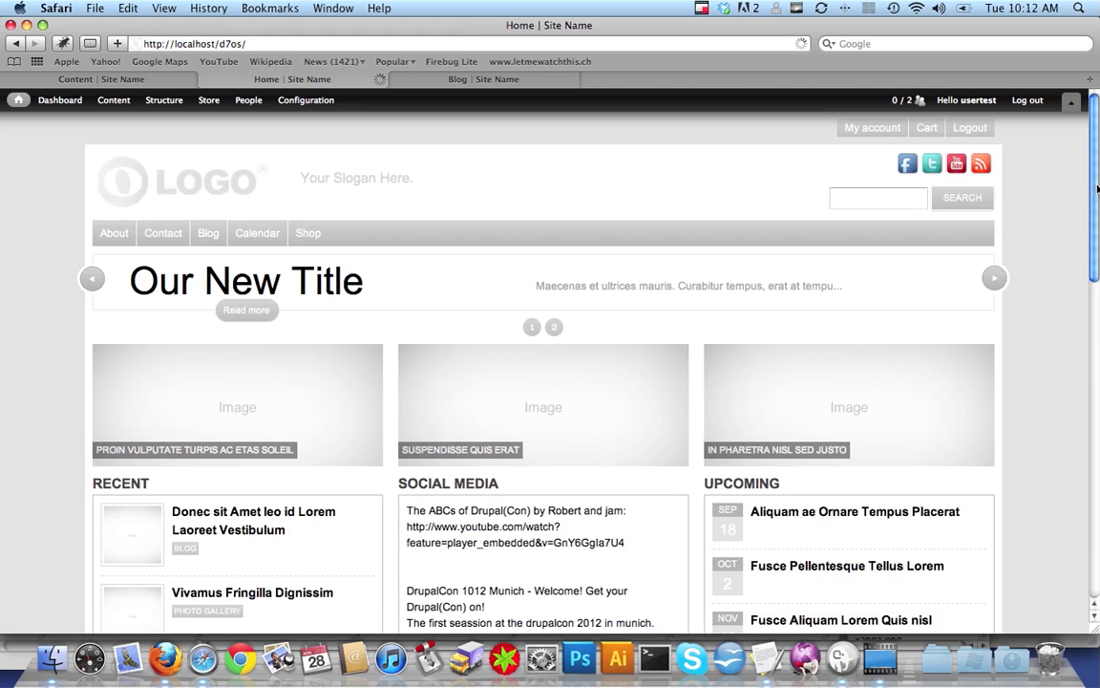
scroll(1097, 168, down, 1)
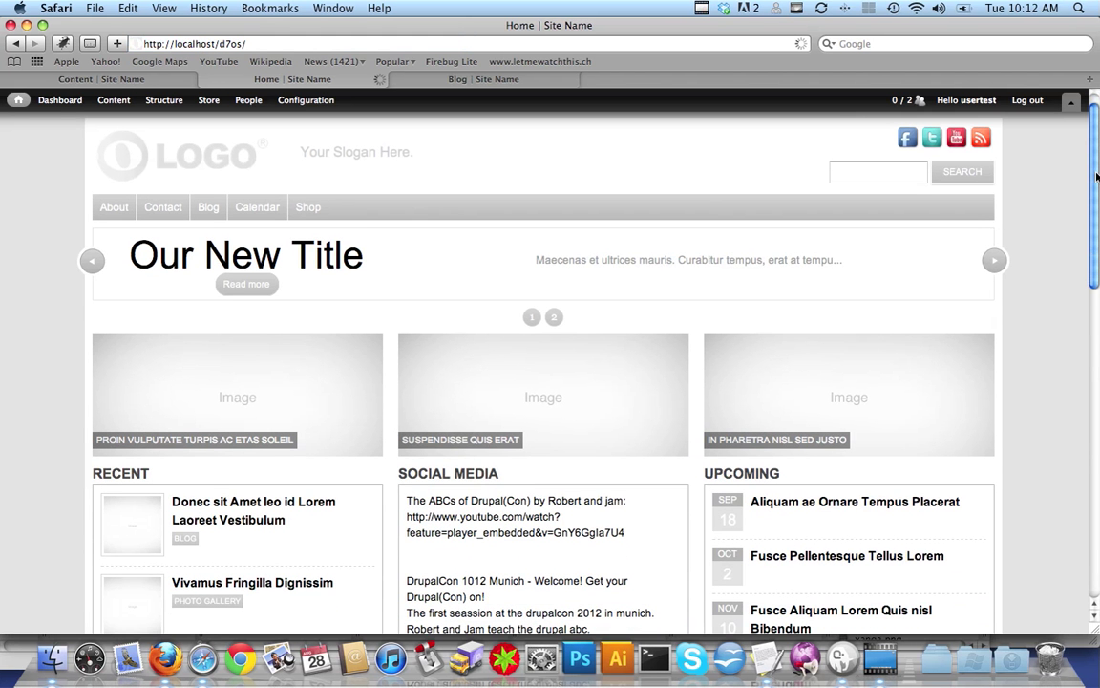
scroll(1096, 176, down, 1)
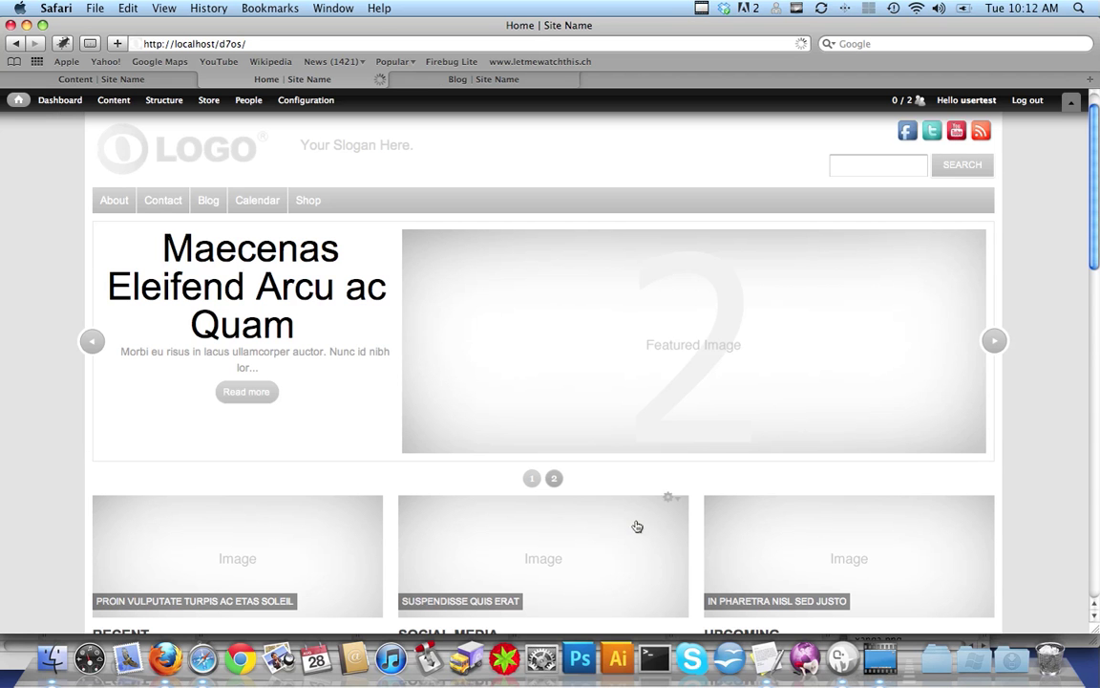
click(530, 481)
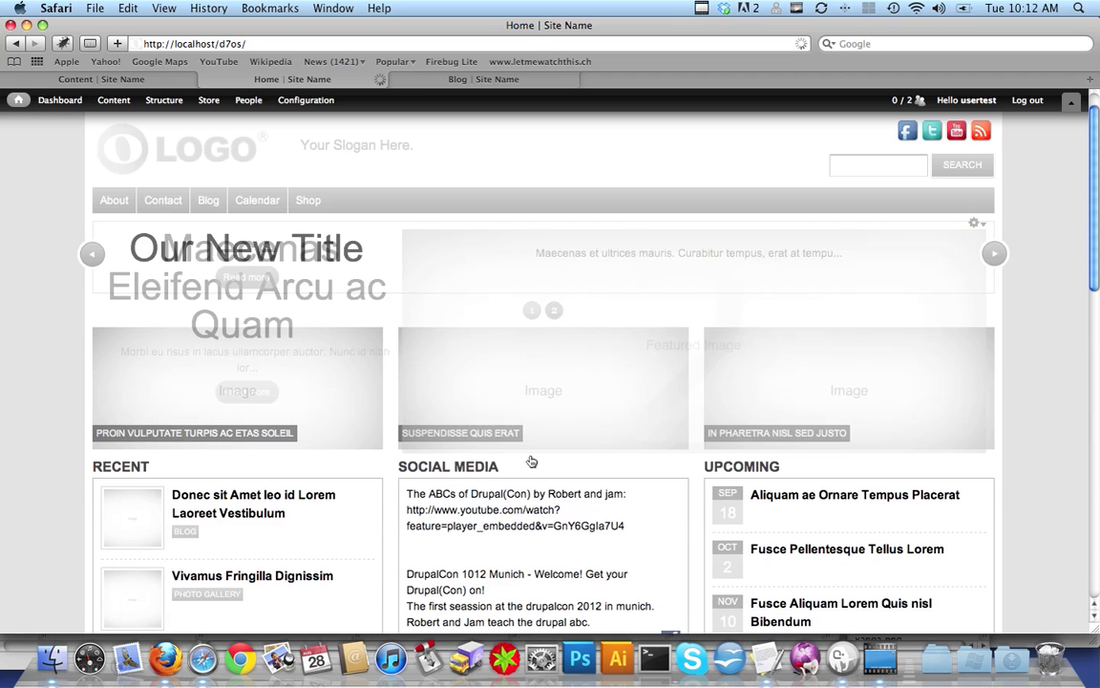
drag(1097, 282, 1014, 295)
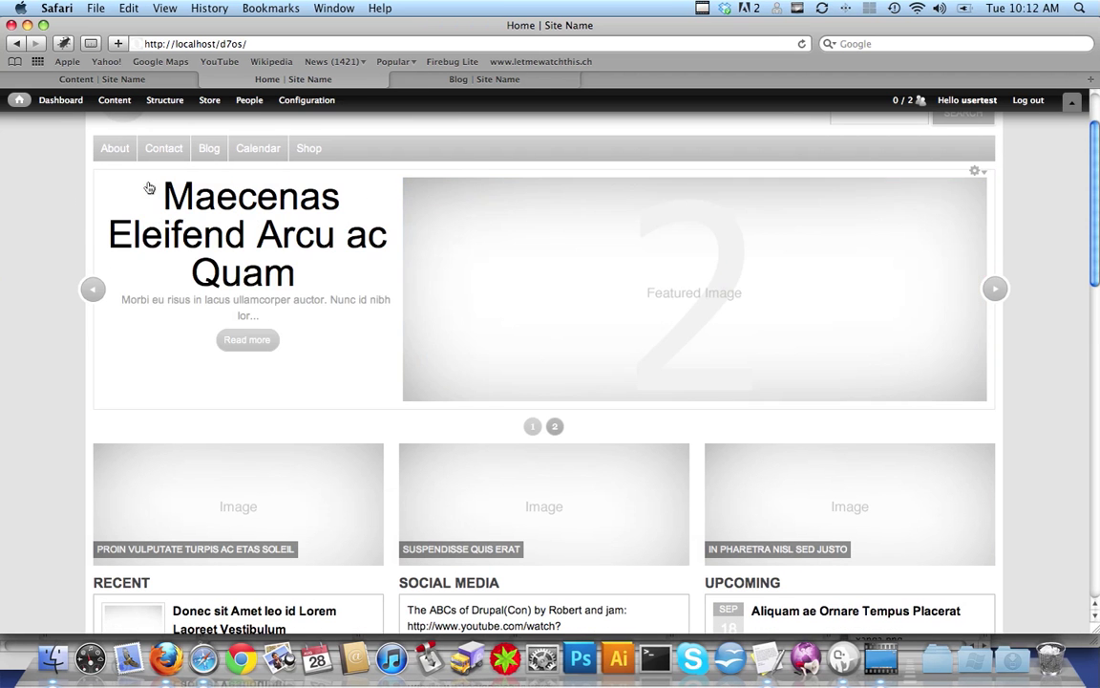
click(148, 183)
click(526, 424)
Open the form for adding a new featured content item.
mouse_move(108, 104)
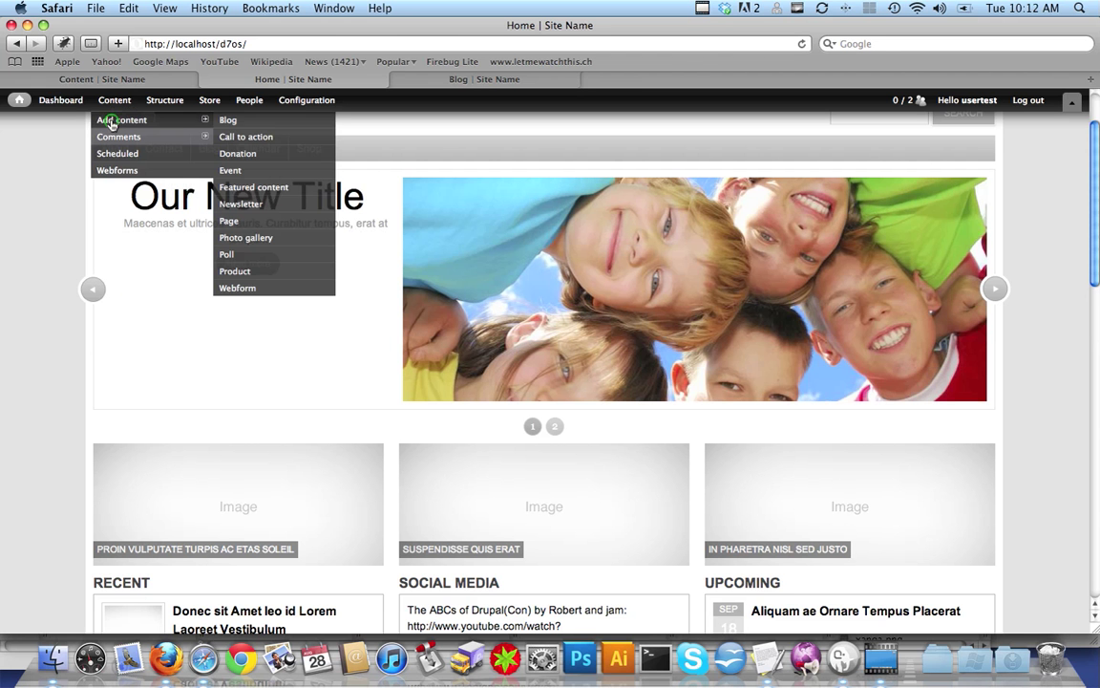
click(230, 187)
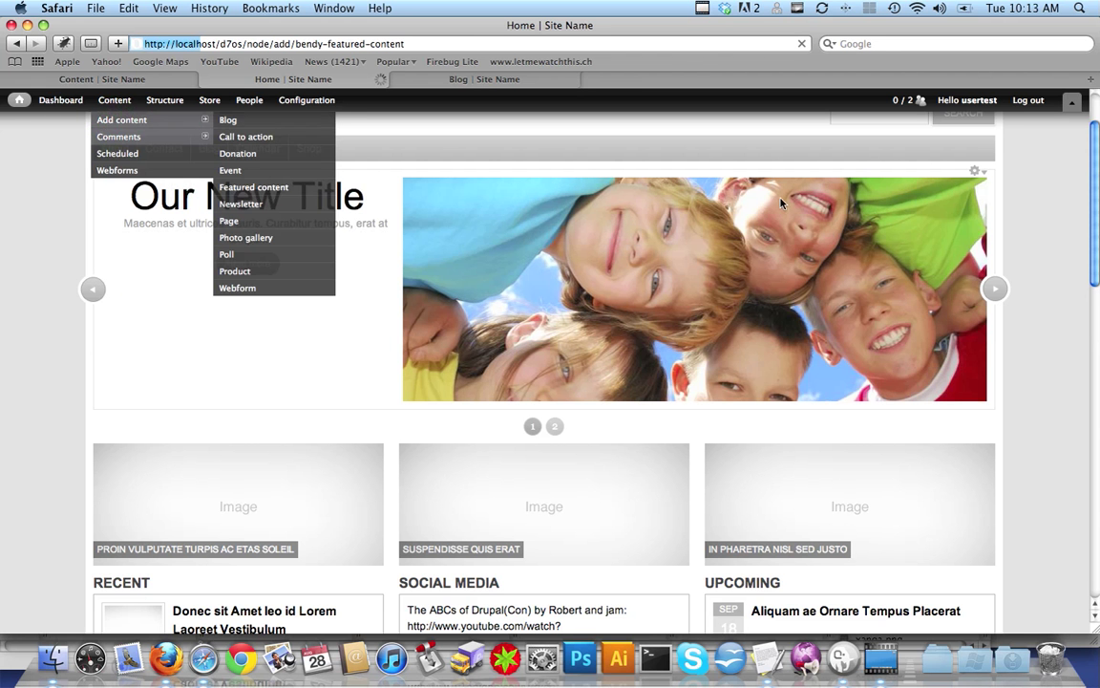